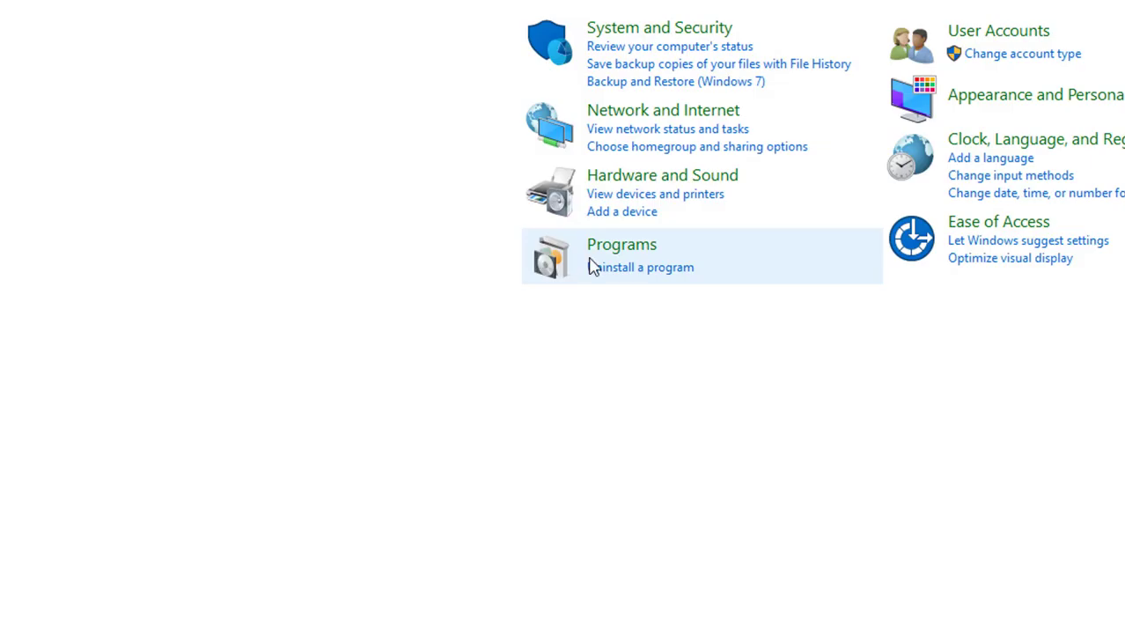
- Uninstall Microsoft Visual C++ 2015 Redistributable (x86) from Programs and Features, using Tiles view
{"action": "left_click", "coordinate": [595, 267]}
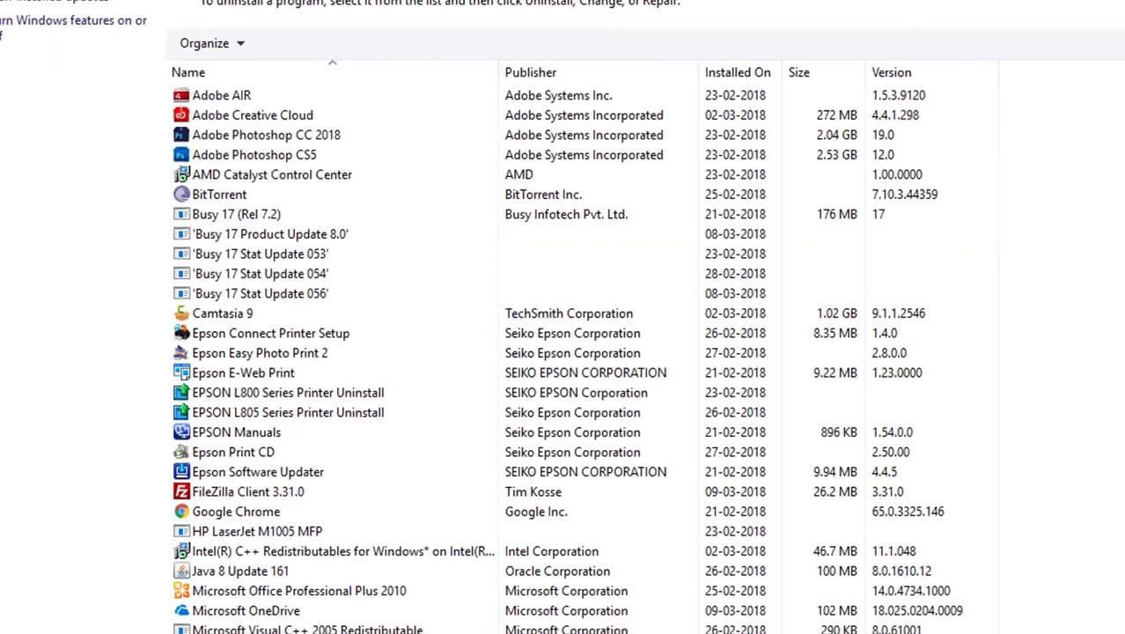
{"action": "left_click", "coordinate": [1022, 243]}
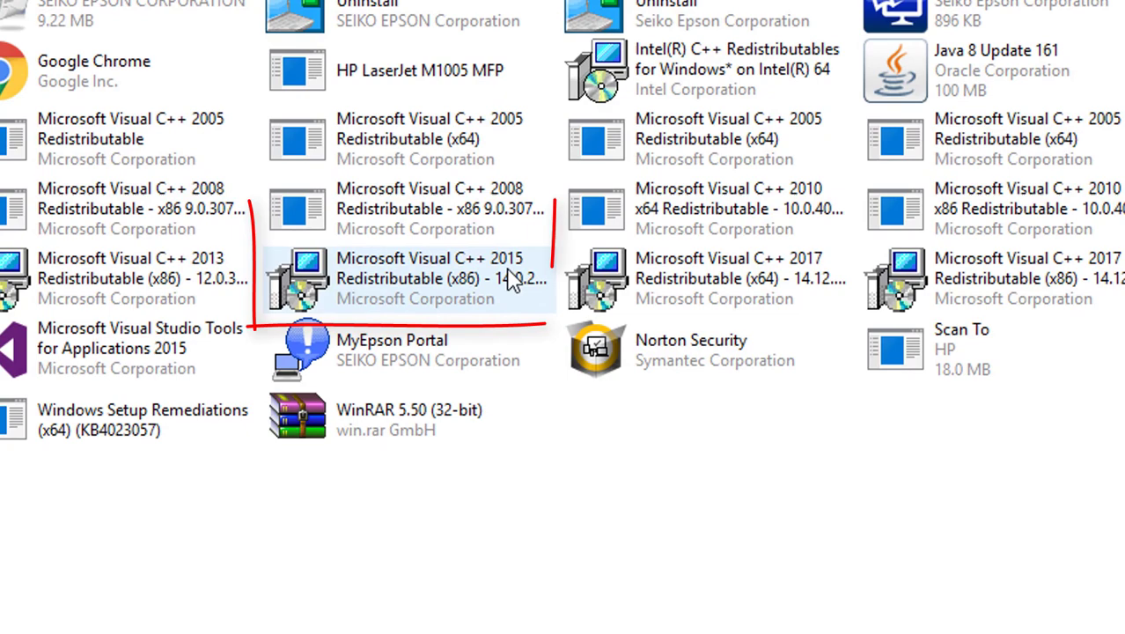
{"action": "right_click", "coordinate": [497, 291]}
{"action": "left_click", "coordinate": [548, 296]}
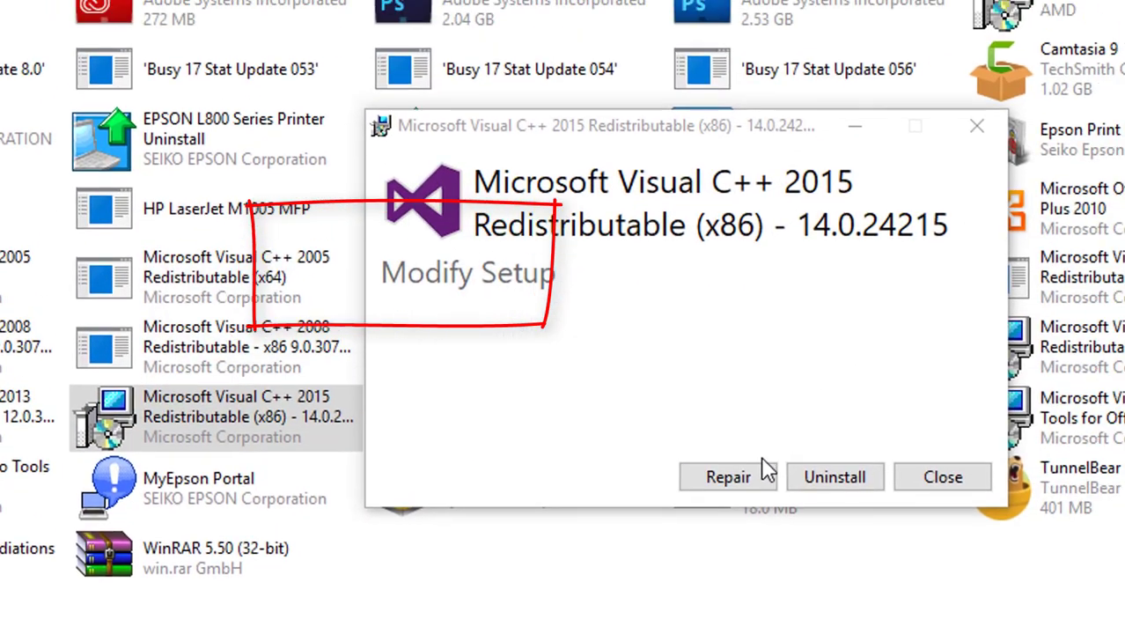
{"action": "left_click", "coordinate": [819, 477]}
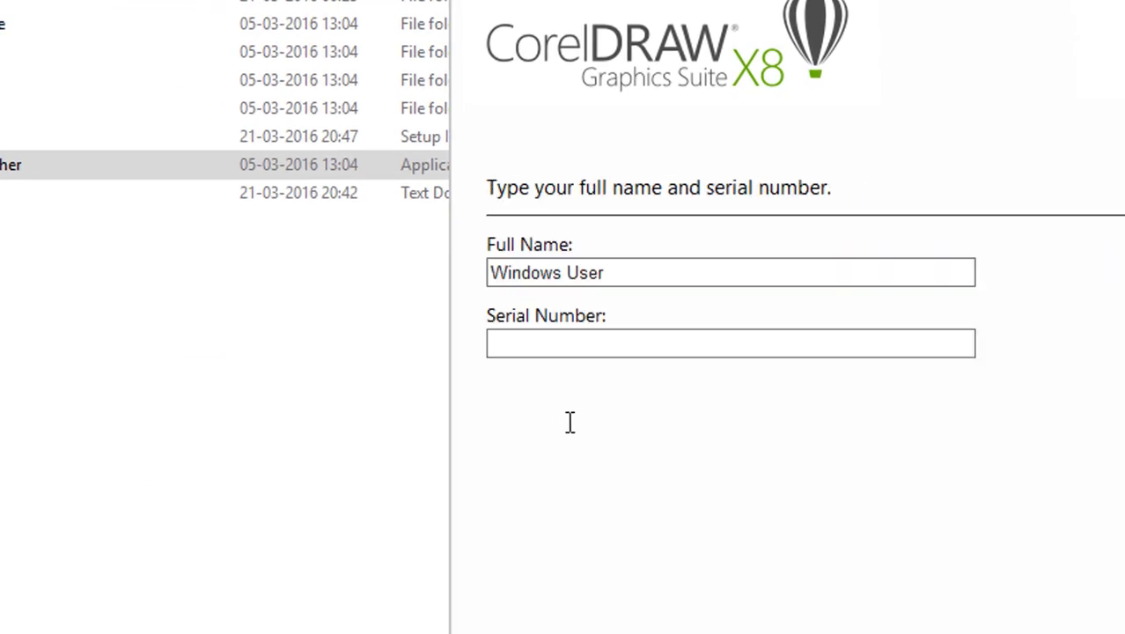
- Paste the product serial number into Setup and continue
{"action": "left_click", "coordinate": [581, 343]}
{"action": "key", "text": "ctrl+v"}
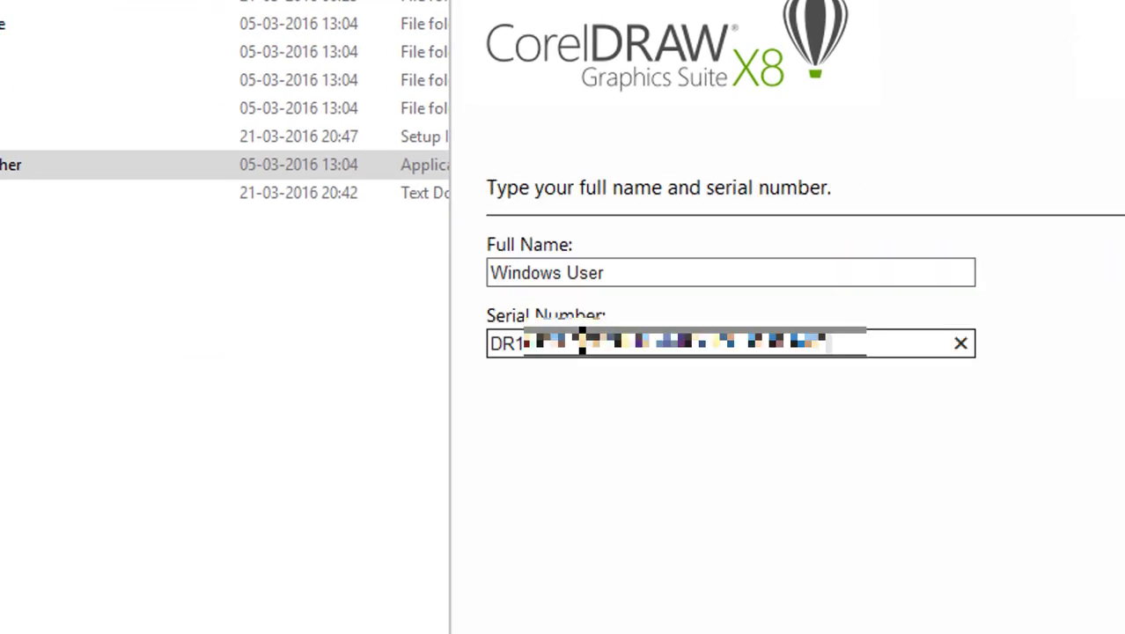
{"action": "key", "text": "Return"}
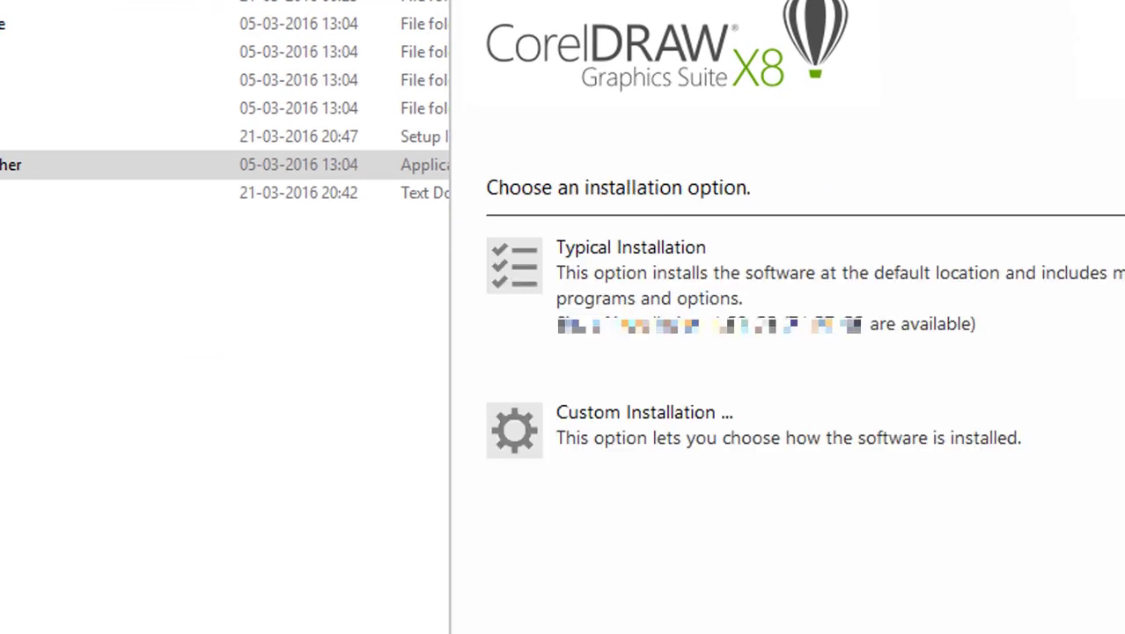
- Choose Custom Installation with Allow product updates unchecked, and start the install
{"action": "left_click", "coordinate": [575, 433]}
{"action": "key", "text": "Return"}
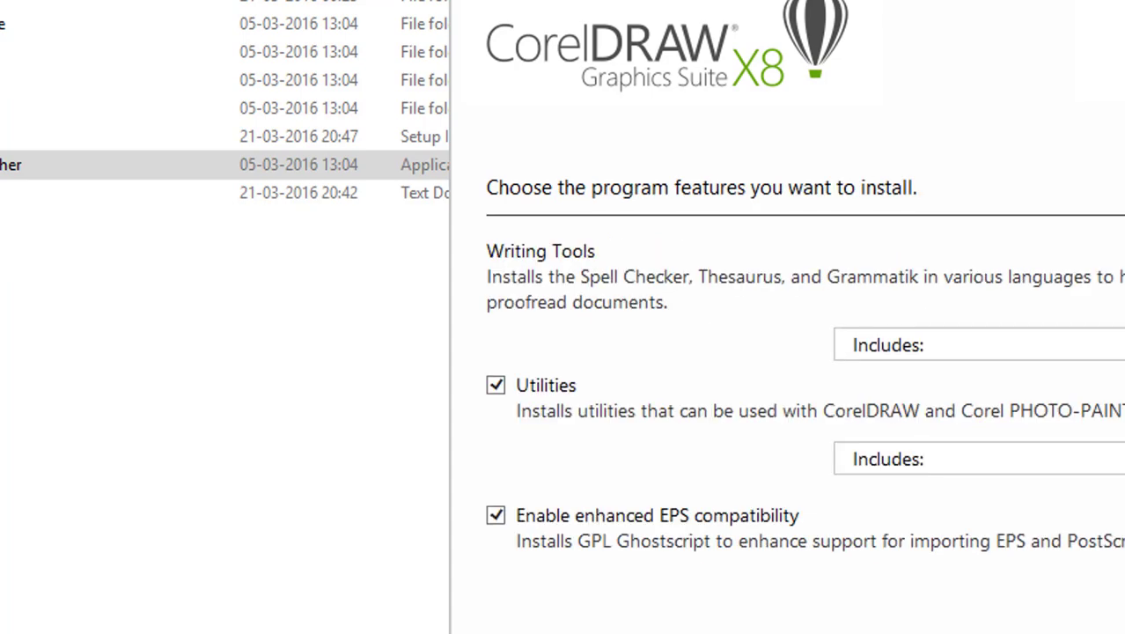
{"action": "key", "text": "Return"}
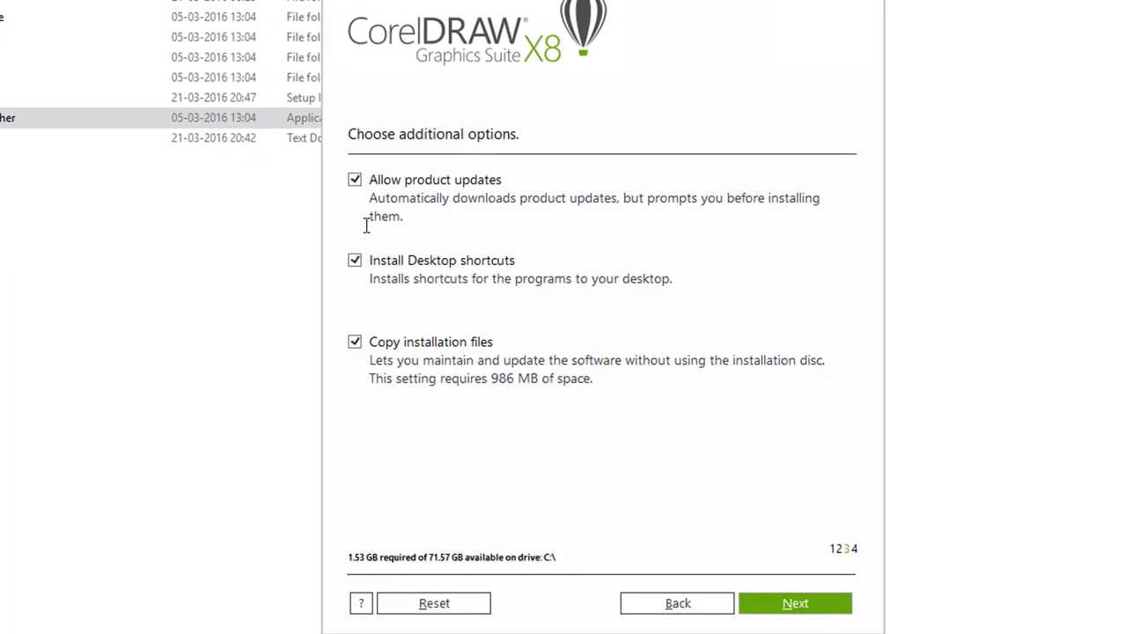
{"action": "left_click", "coordinate": [352, 180]}
{"action": "left_click", "coordinate": [766, 599]}
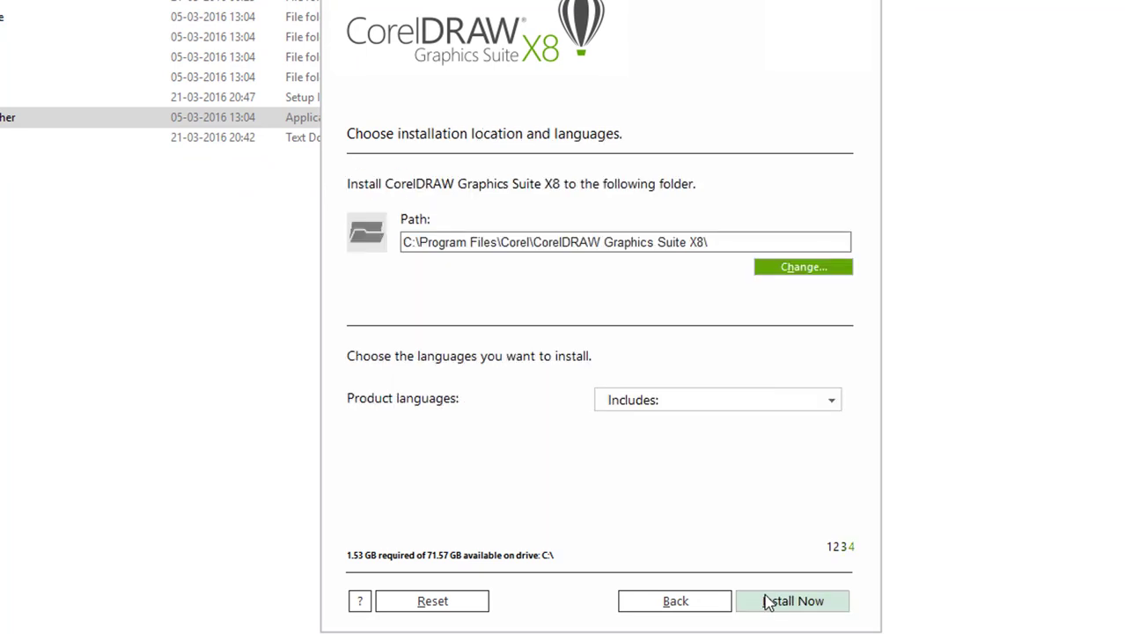
{"action": "left_click", "coordinate": [766, 601]}
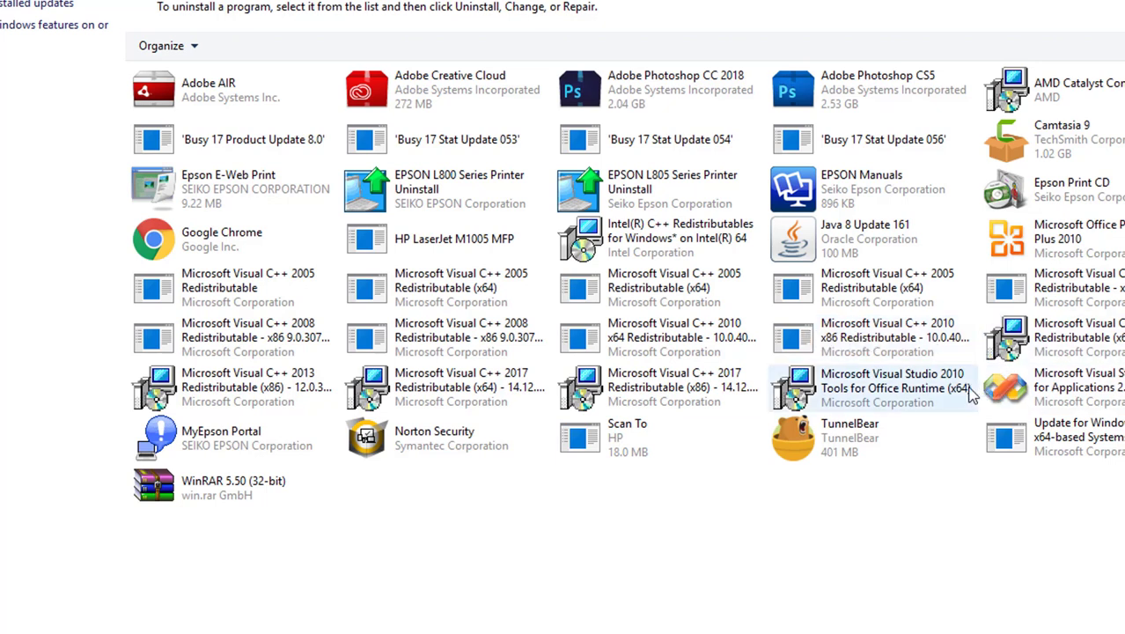
- Uninstall Microsoft Visual C++ 2017 Redistributable (x86)
{"action": "left_click", "coordinate": [713, 395]}
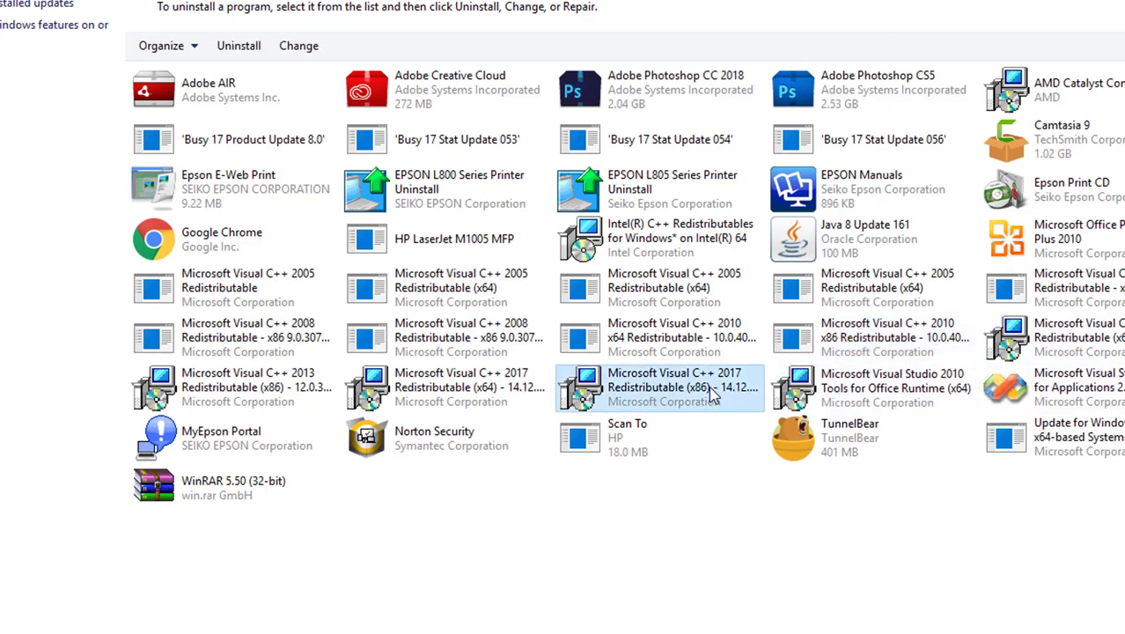
{"action": "right_click", "coordinate": [713, 395]}
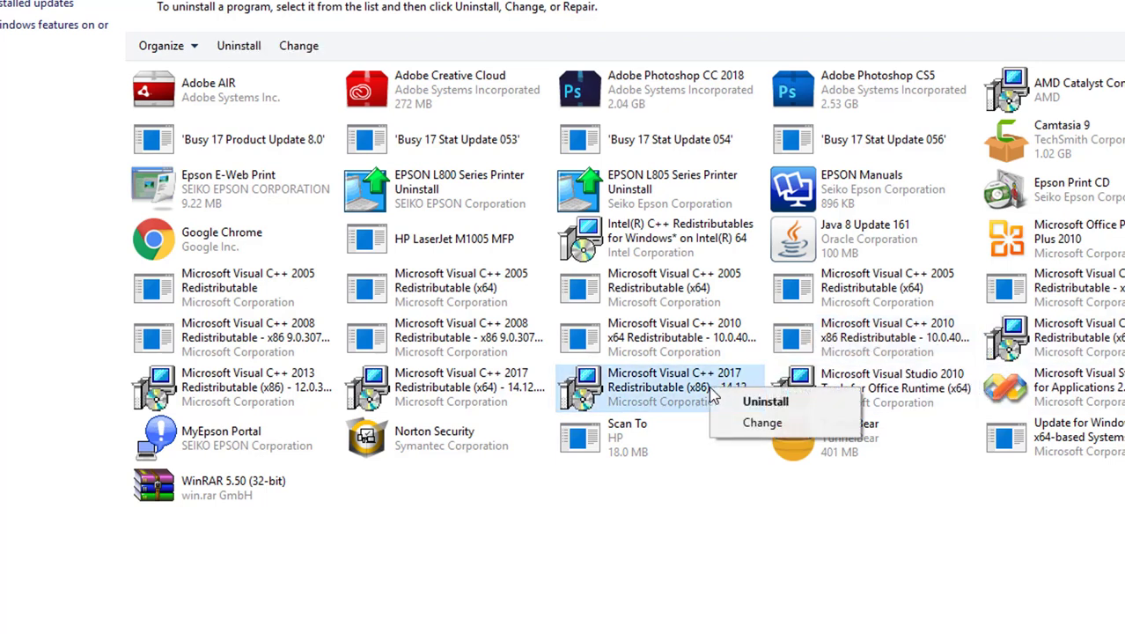
{"action": "left_click", "coordinate": [762, 403]}
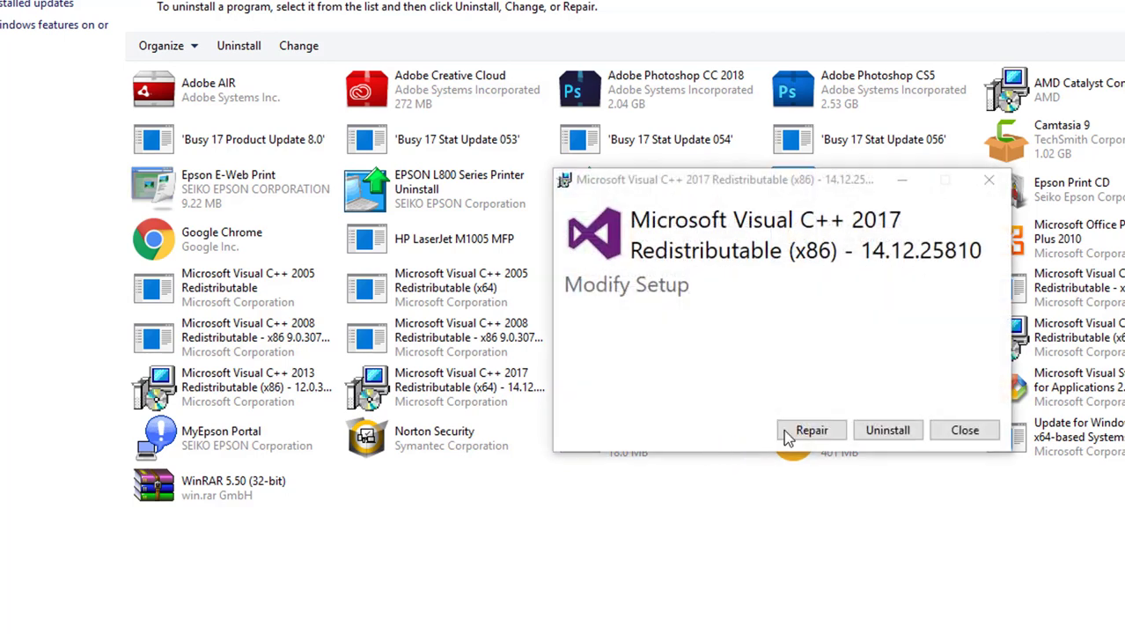
{"action": "left_click", "coordinate": [869, 435]}
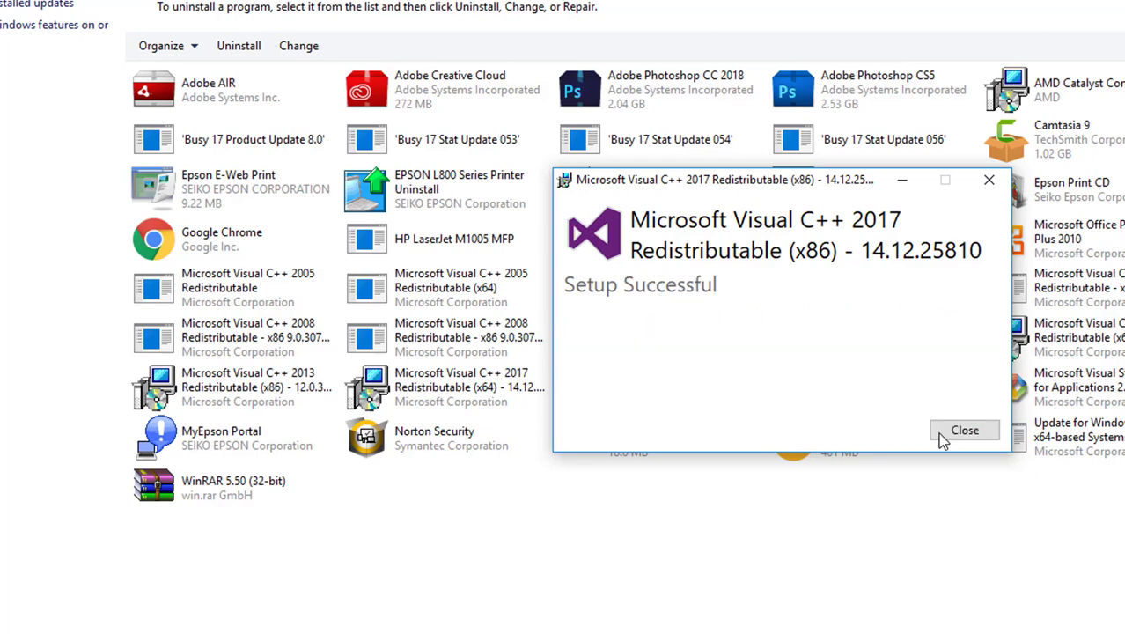
{"action": "left_click", "coordinate": [950, 431]}
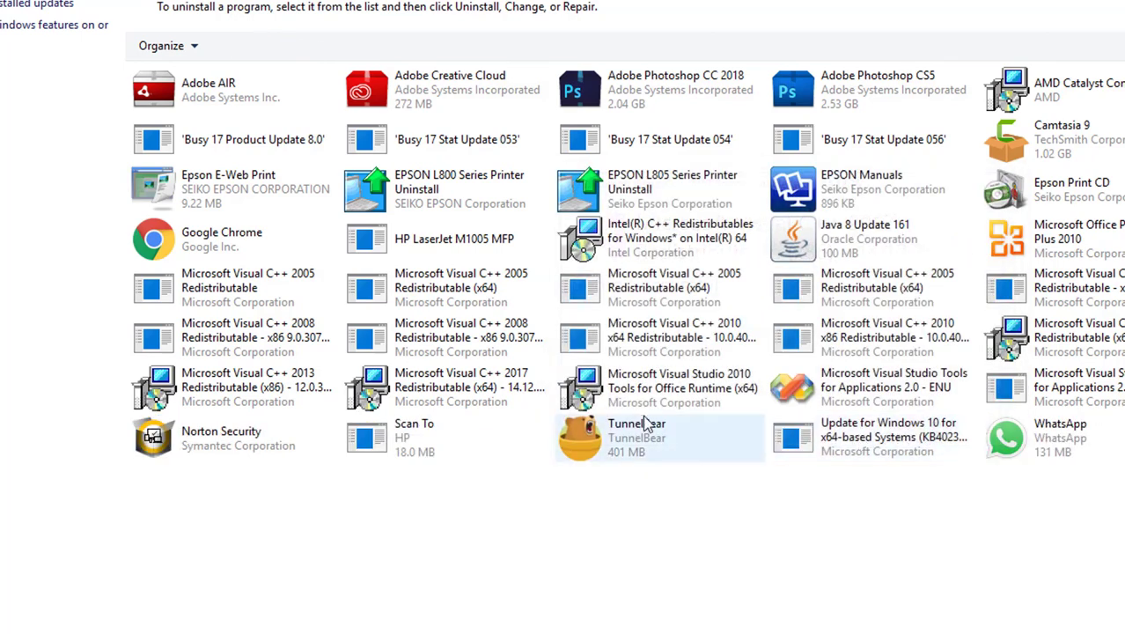
- Uninstall Microsoft Visual C++ 2017 Redistributable (x64)
{"action": "left_click", "coordinate": [543, 385]}
{"action": "right_click", "coordinate": [542, 384]}
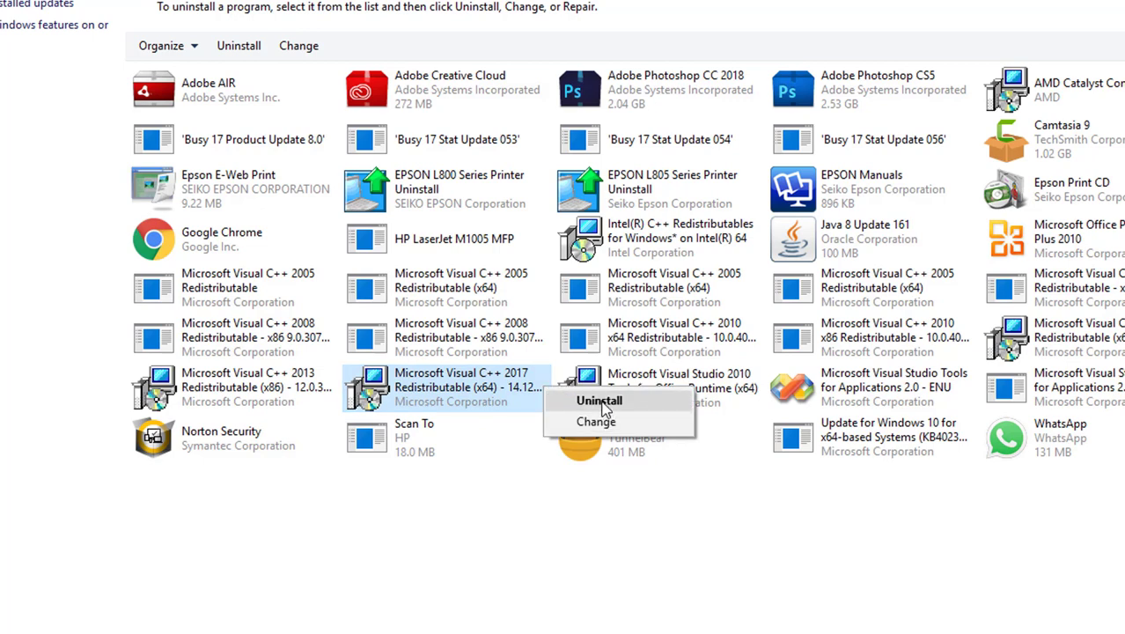
{"action": "left_click", "coordinate": [636, 401]}
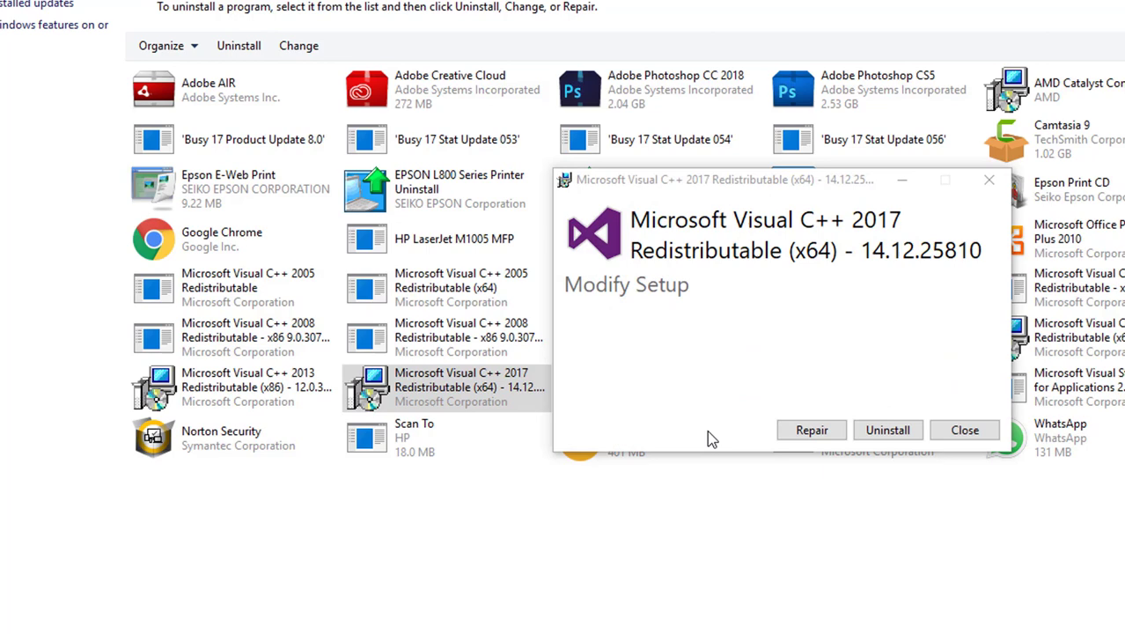
{"action": "left_click", "coordinate": [865, 432]}
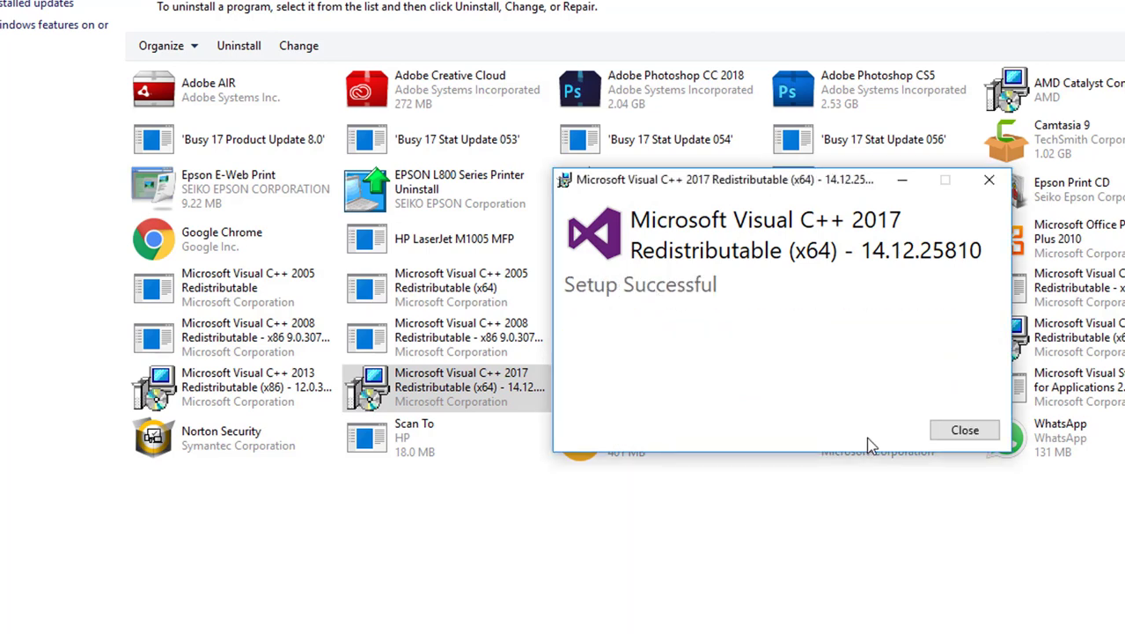
{"action": "left_click", "coordinate": [964, 430]}
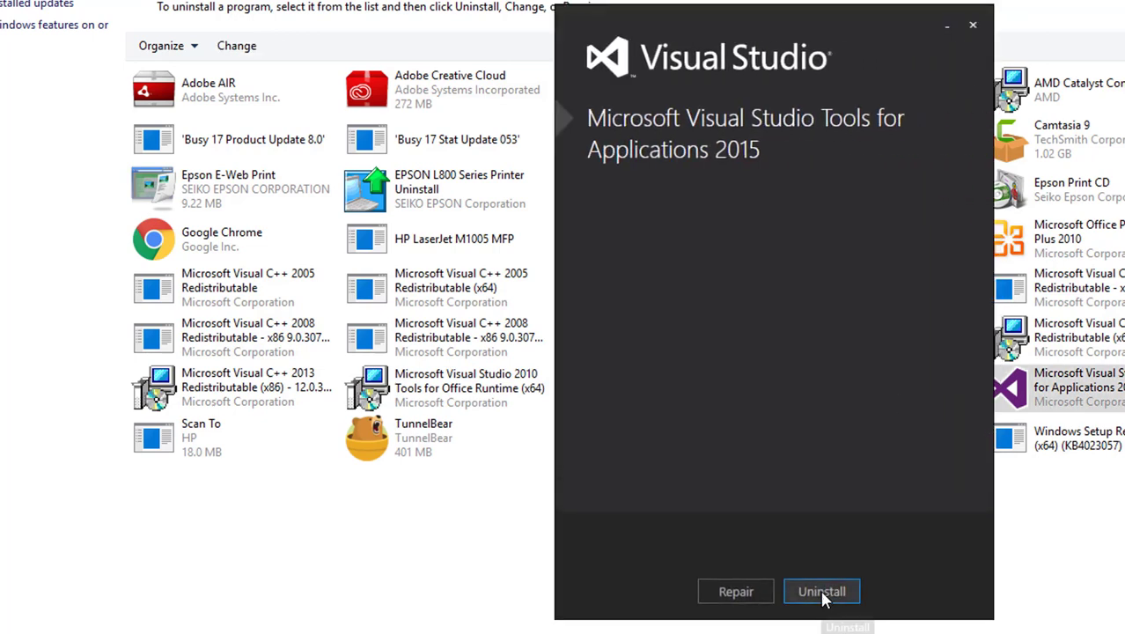
- Remove Microsoft Visual Studio Tools for Applications 2015, confirming with Yes
{"action": "left_click", "coordinate": [823, 593]}
{"action": "left_click", "coordinate": [821, 595]}
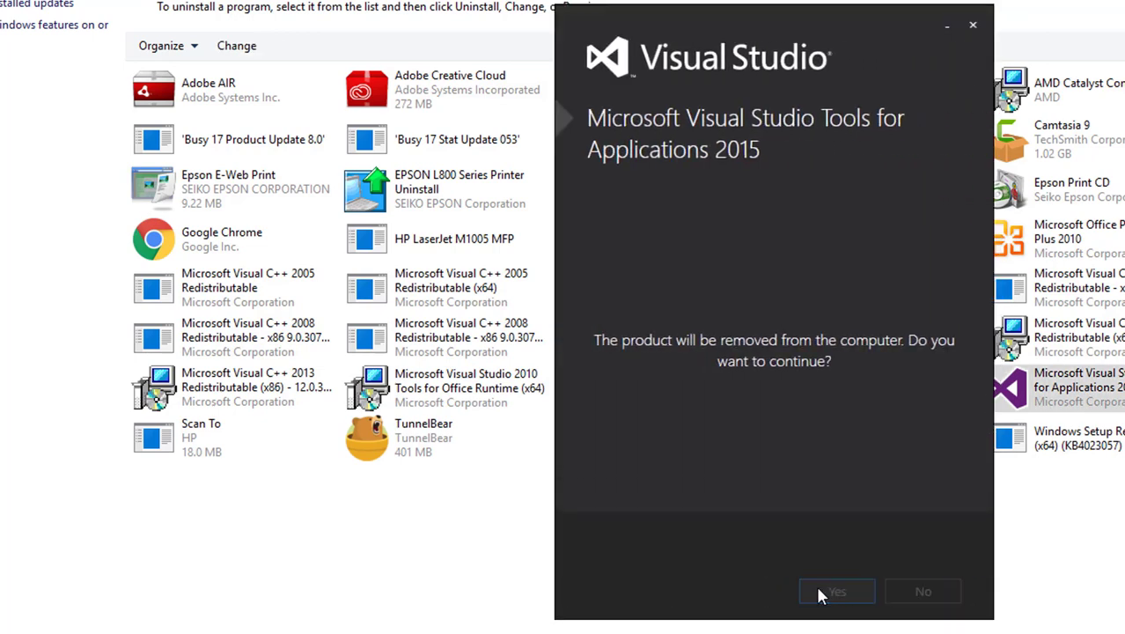
{"action": "left_click", "coordinate": [819, 595]}
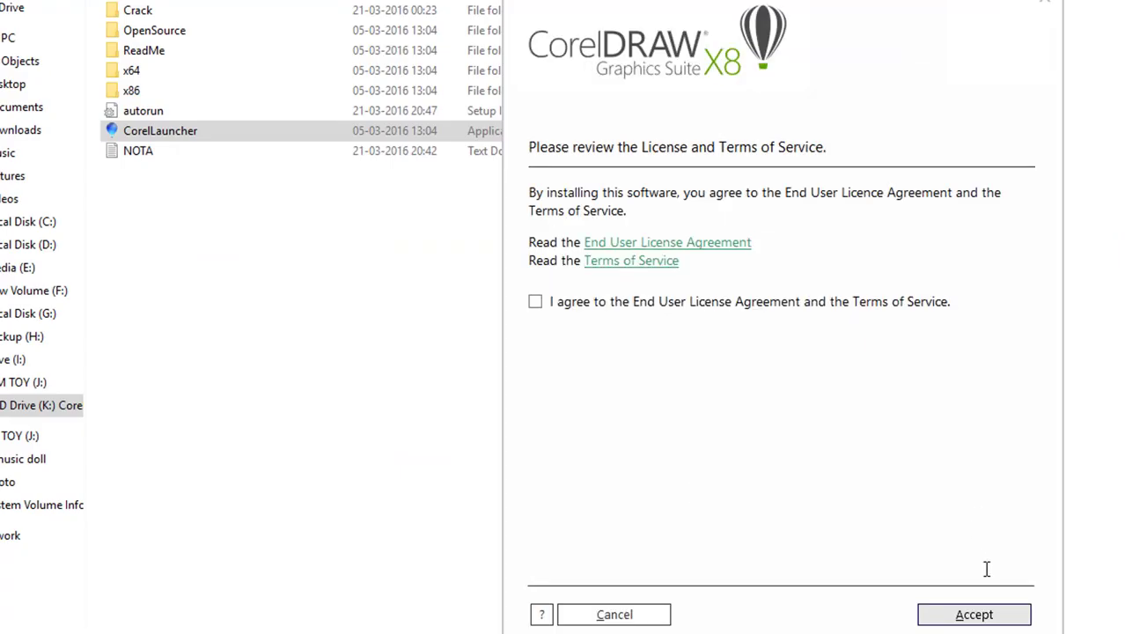
- Accept the licence and terms of service, then paste the serial number
{"action": "left_click", "coordinate": [604, 303]}
{"action": "left_click", "coordinate": [1005, 616]}
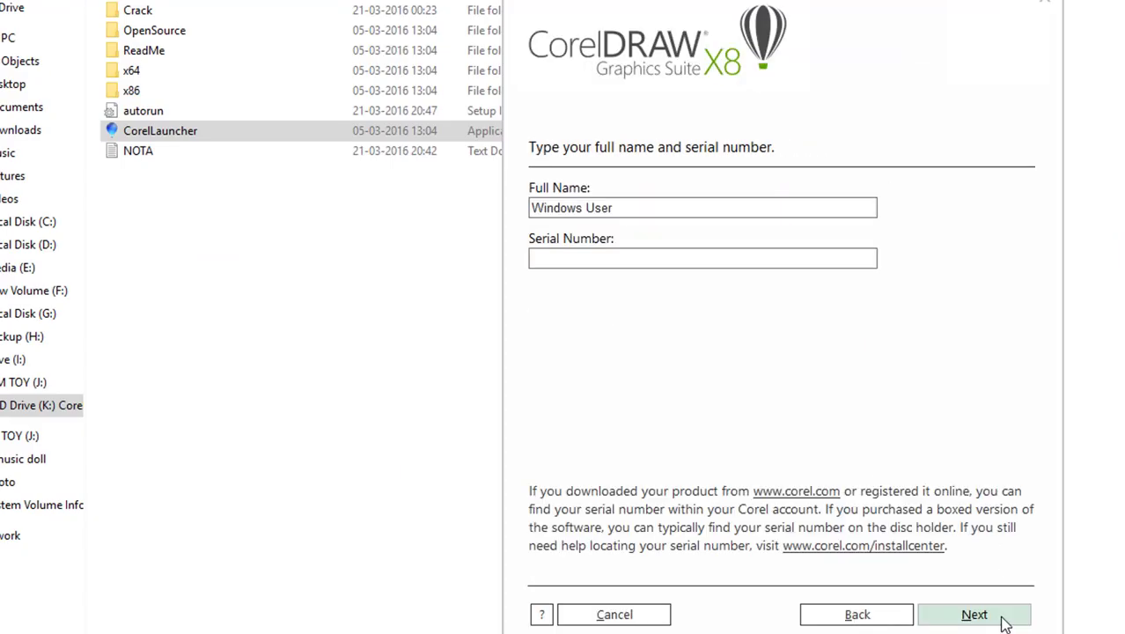
{"action": "left_click", "coordinate": [656, 266]}
{"action": "key", "text": "ctrl+v"}
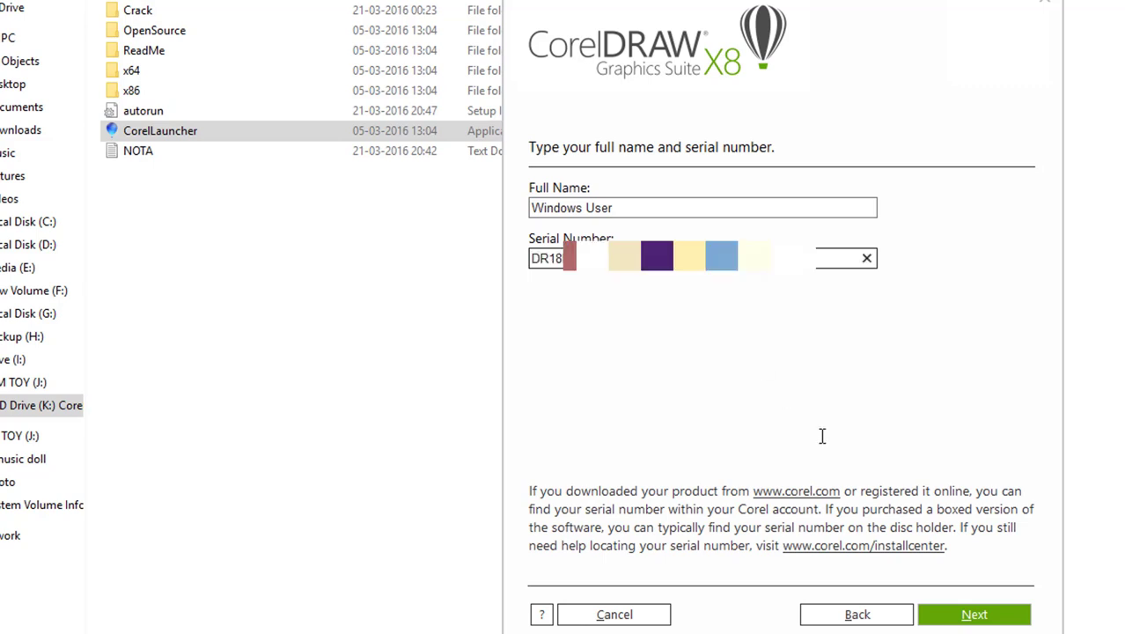
{"action": "left_click", "coordinate": [977, 612]}
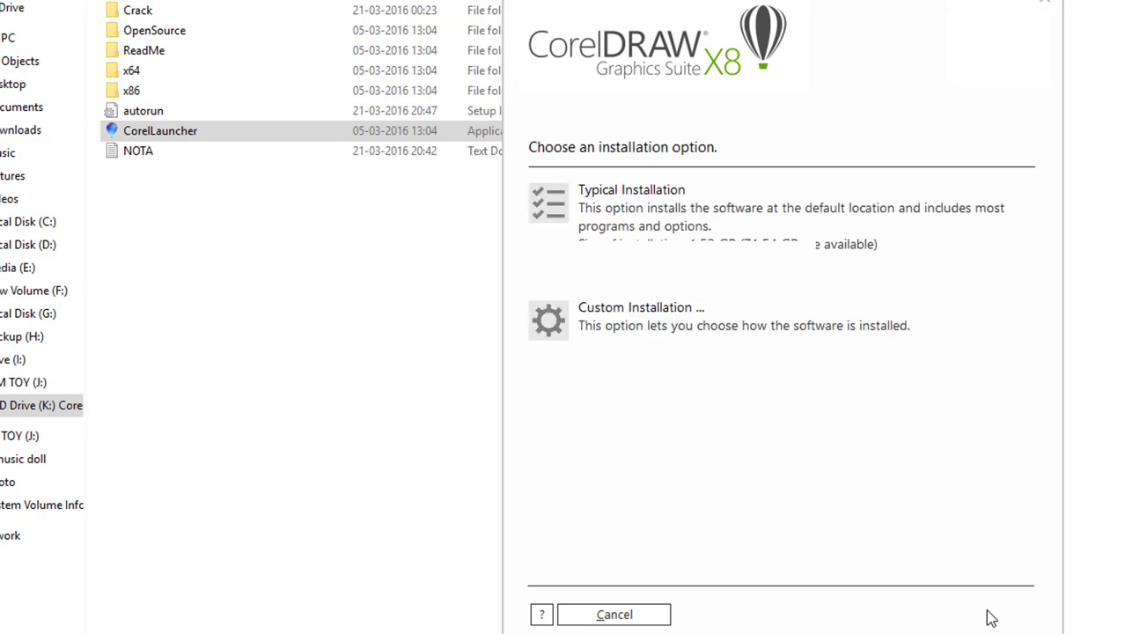
- Run a Custom Installation with Allow product updates turned off
{"action": "left_click", "coordinate": [668, 317]}
{"action": "left_click", "coordinate": [937, 621]}
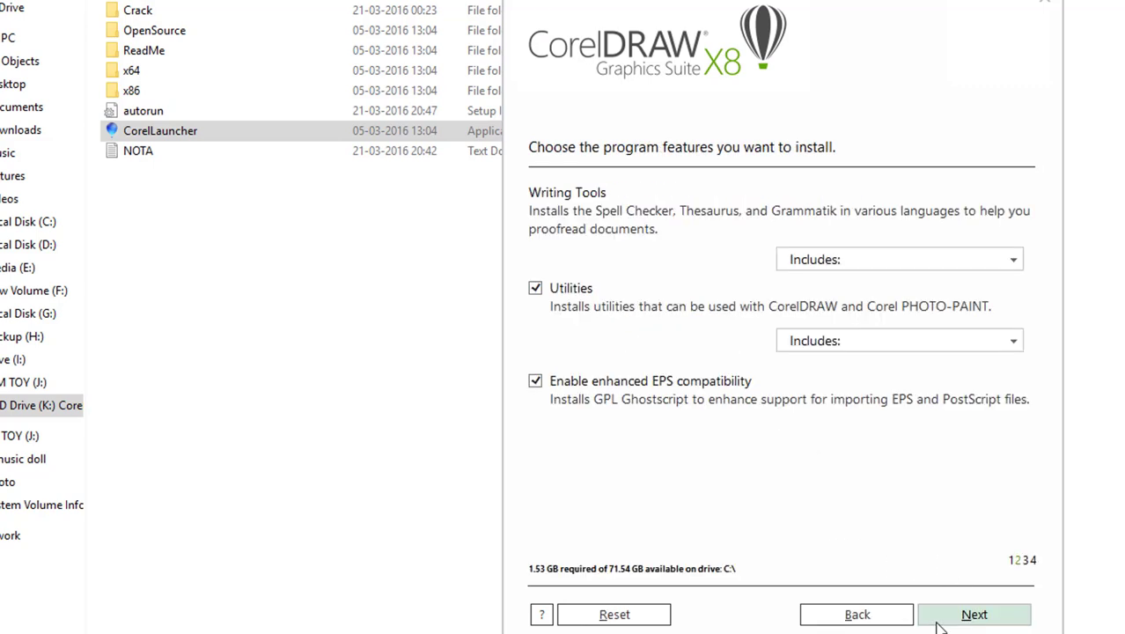
{"action": "left_click", "coordinate": [940, 618]}
{"action": "left_click", "coordinate": [576, 193]}
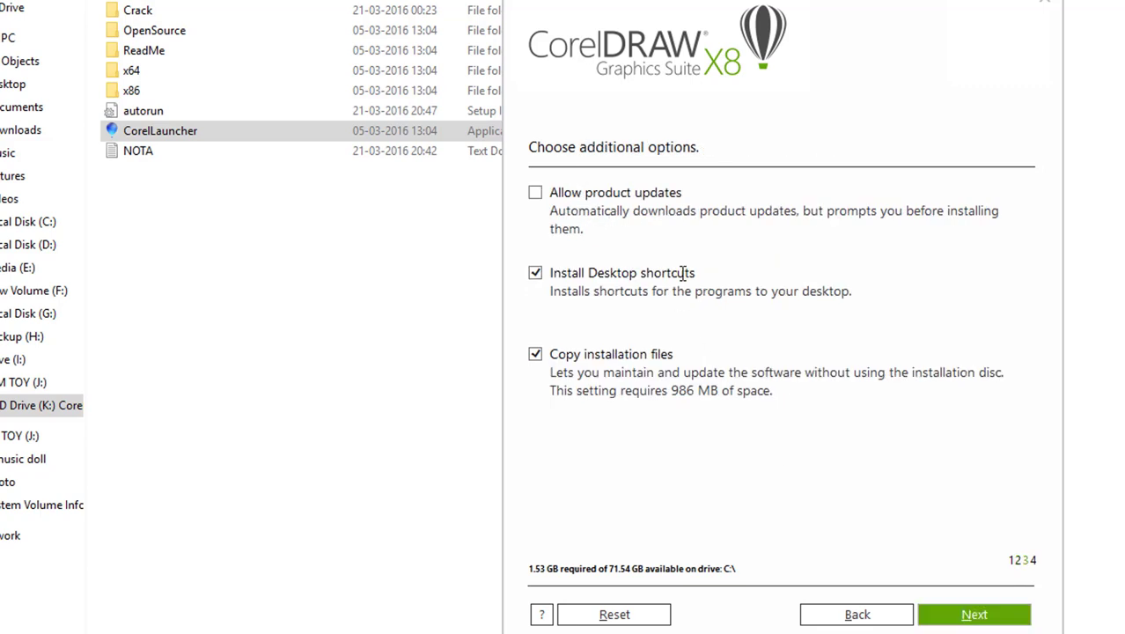
{"action": "left_click", "coordinate": [982, 616]}
{"action": "left_click", "coordinate": [978, 616]}
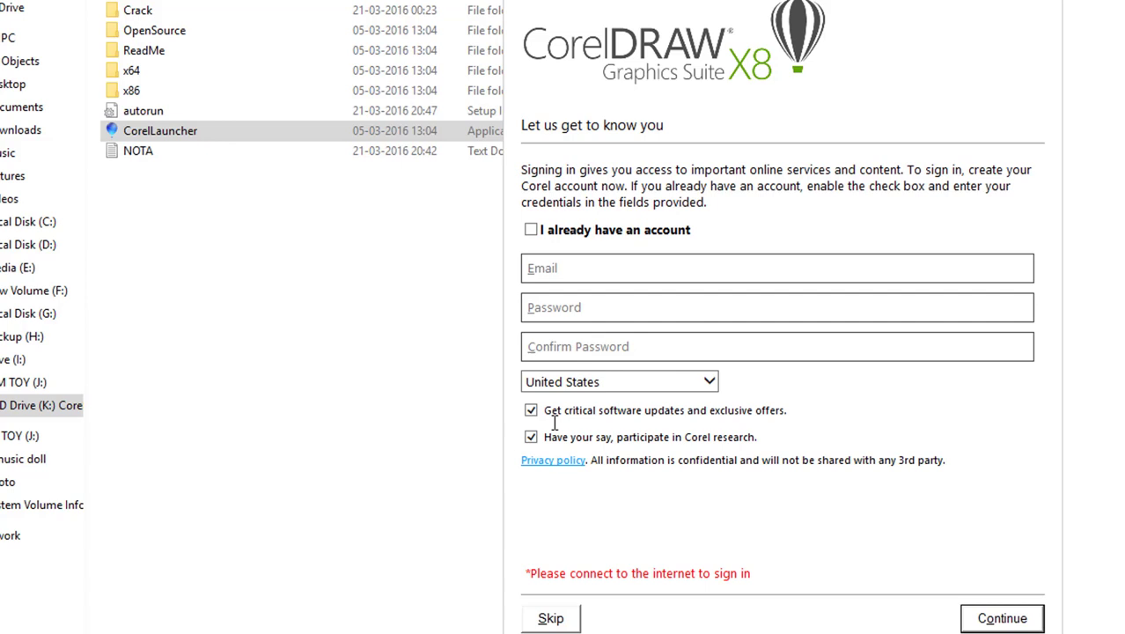
- Uncheck the update-offer and Corel research opt-ins, then skip signing in
{"action": "left_click", "coordinate": [530, 412]}
{"action": "left_click", "coordinate": [533, 438]}
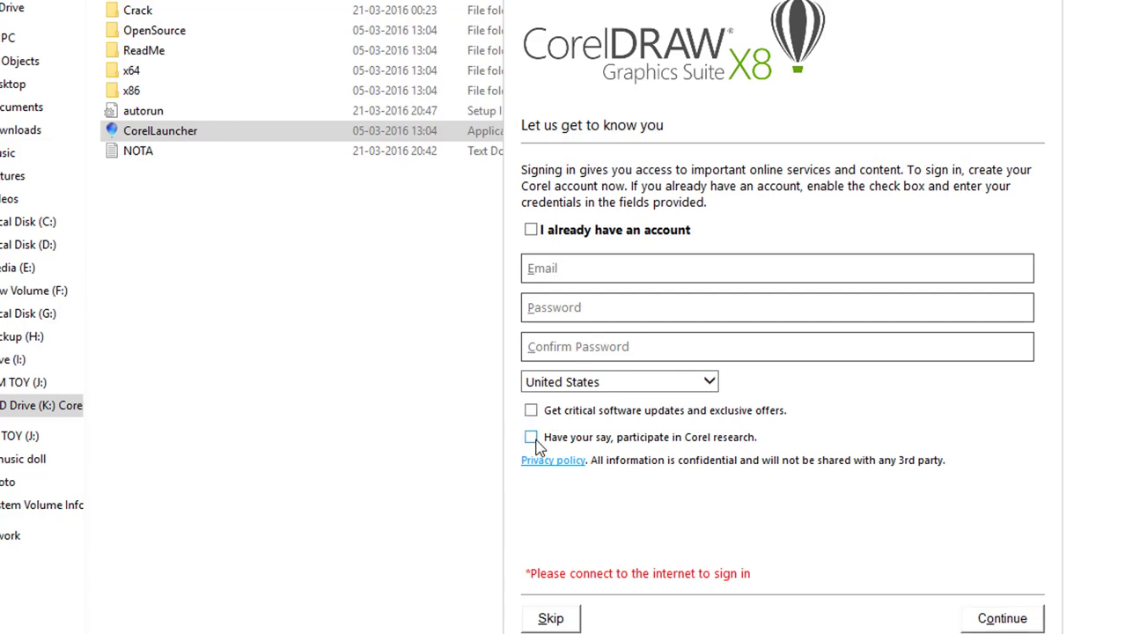
{"action": "left_click", "coordinate": [1003, 622]}
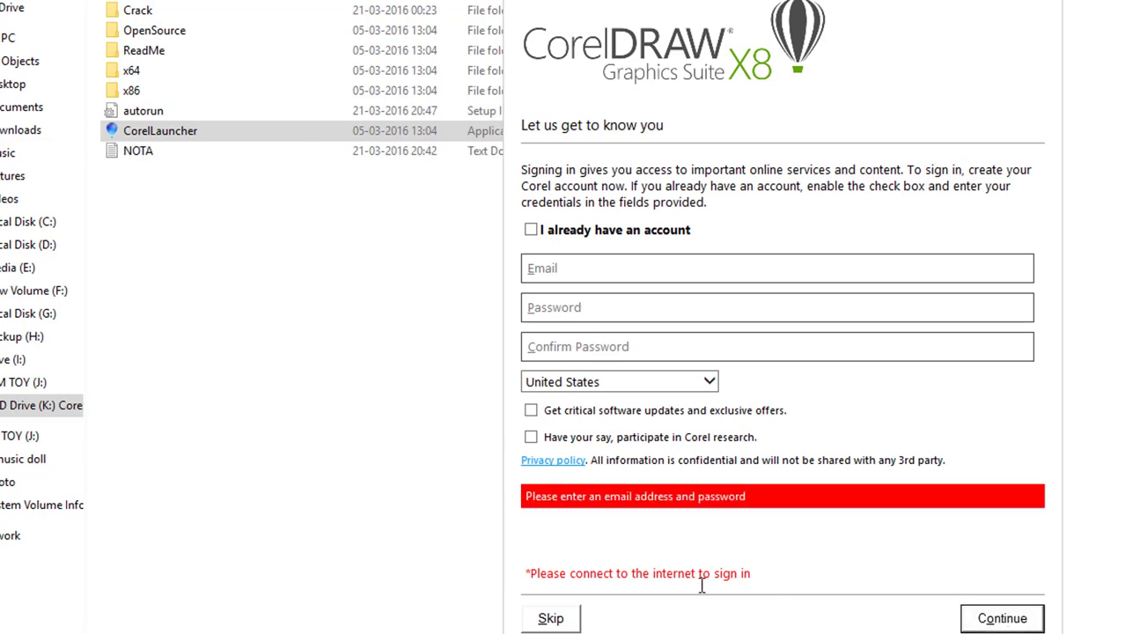
{"action": "left_click", "coordinate": [553, 620]}
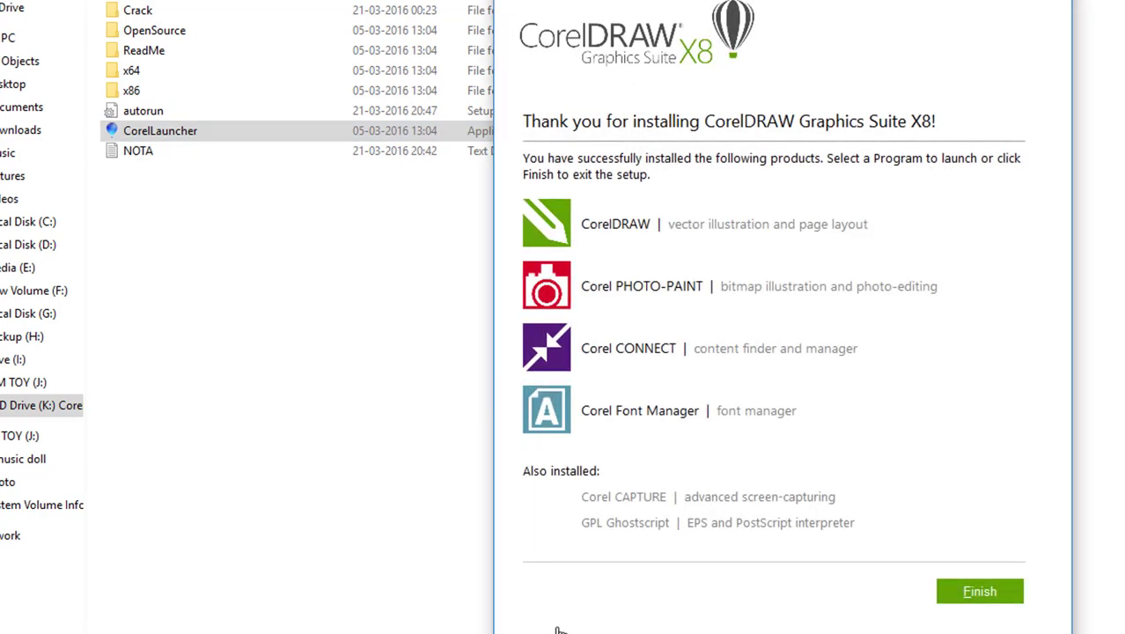